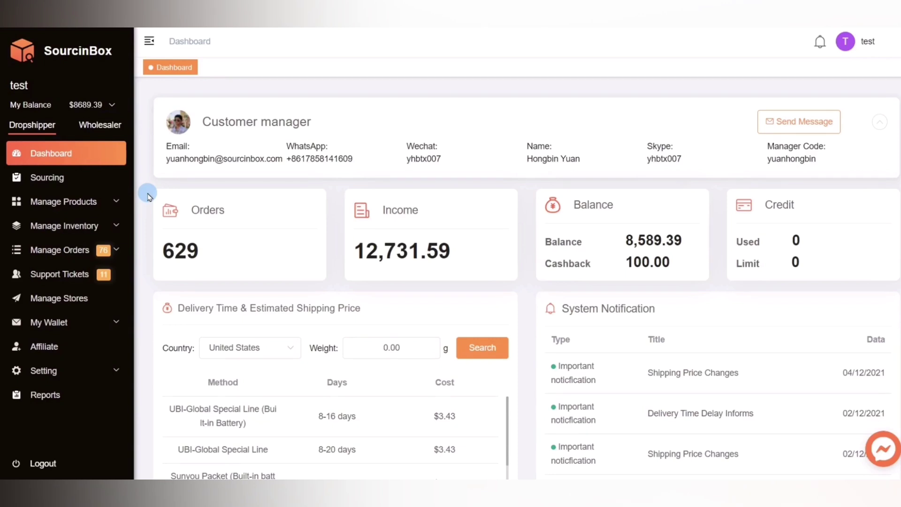
Step: Search My Invoice for 2021-11-04 to 2021-12-05 by type, then show the billing address
{"action": "left_click", "coordinate": [113, 322]}
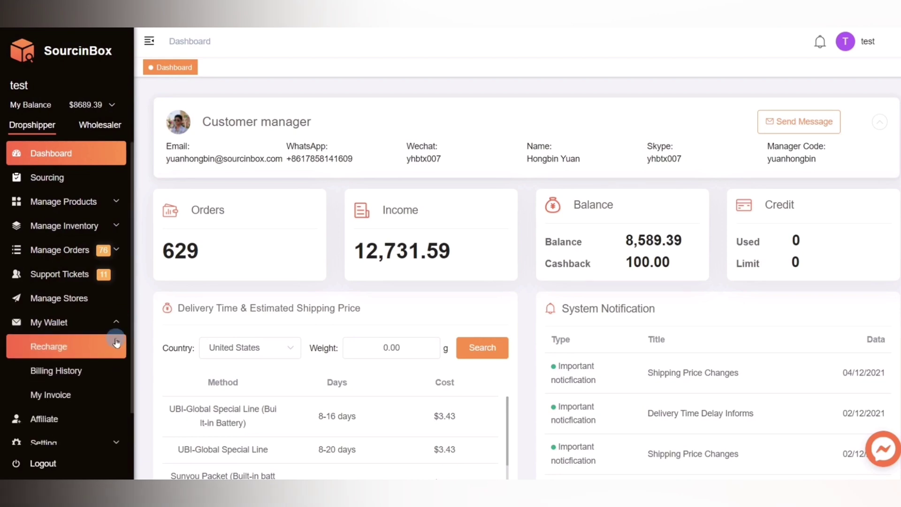
{"action": "left_click", "coordinate": [91, 394]}
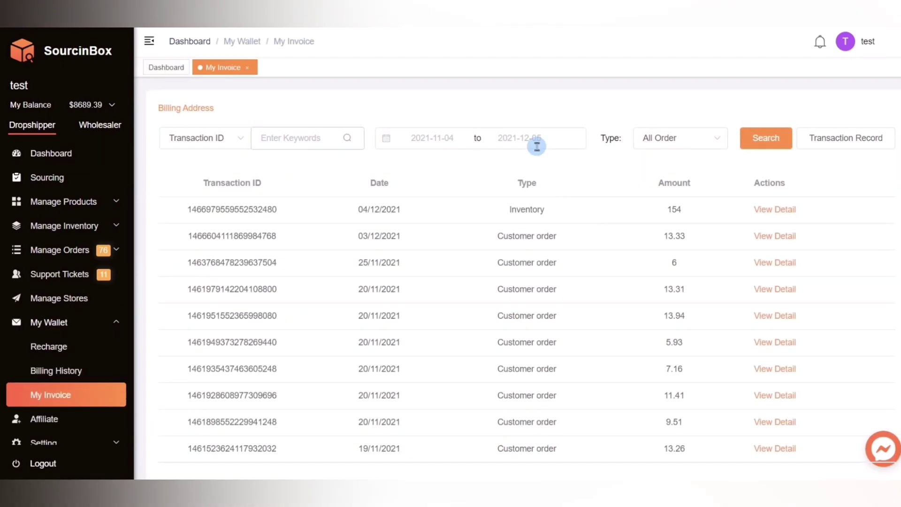
{"action": "left_click", "coordinate": [536, 141]}
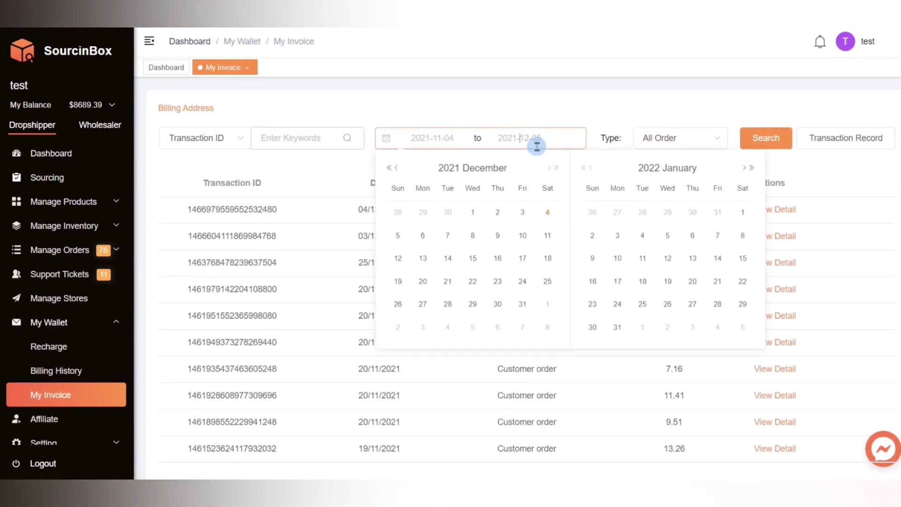
{"action": "left_click", "coordinate": [675, 139]}
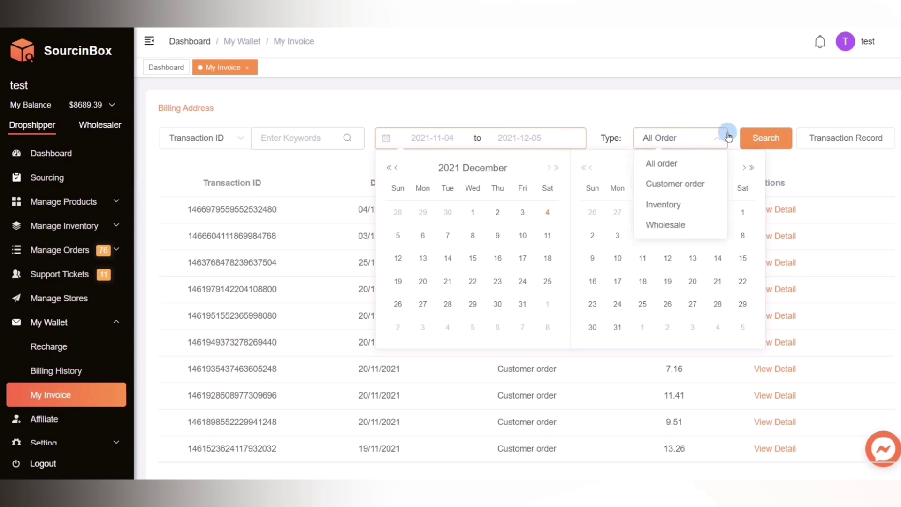
{"action": "left_click", "coordinate": [773, 140]}
{"action": "left_click", "coordinate": [197, 107]}
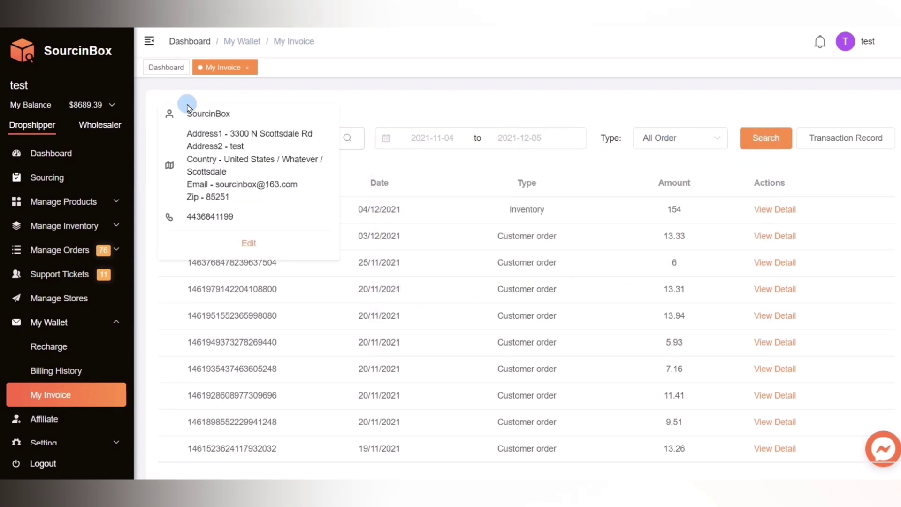
Step: Edit the billing address, review the First and Last Name fields, and submit it
{"action": "left_click", "coordinate": [250, 243]}
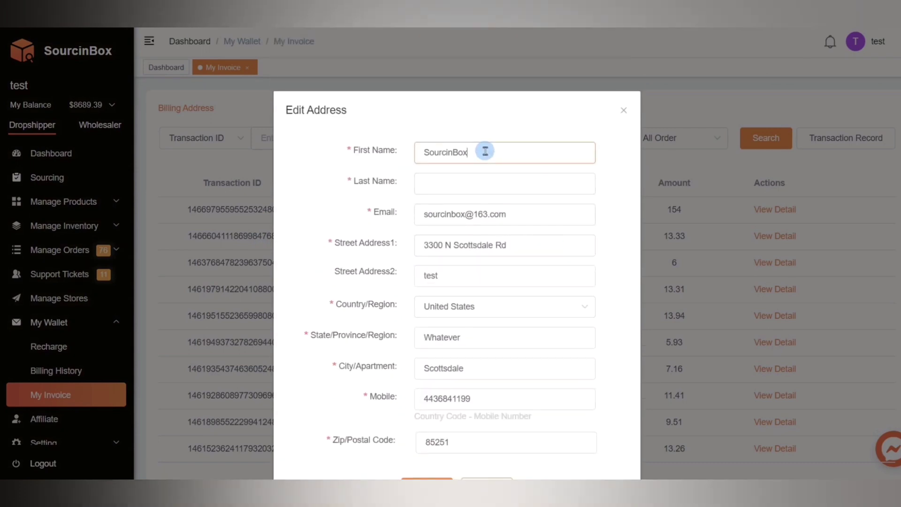
{"action": "left_click_drag", "start_coordinate": [483, 152], "coordinate": [410, 149]}
{"action": "left_click", "coordinate": [443, 184]}
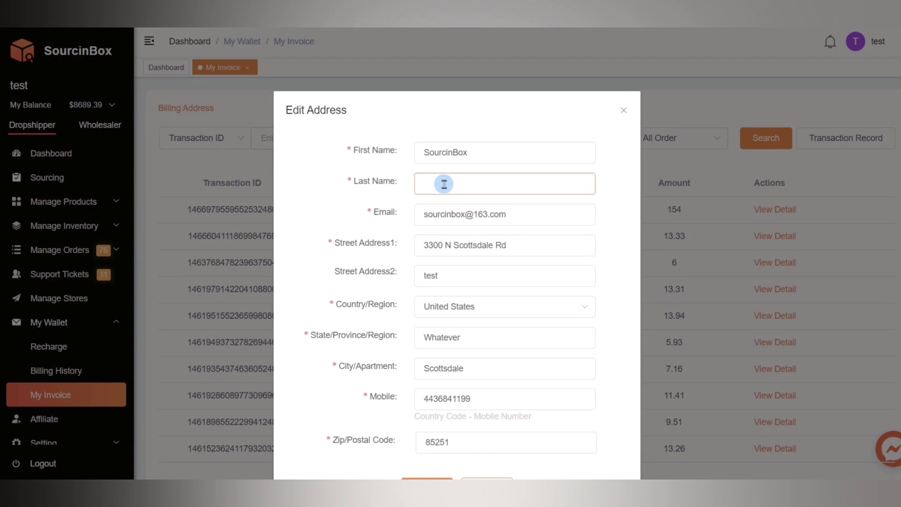
{"action": "scroll", "coordinate": [447, 284], "scroll_direction": "down", "scroll_amount": 2}
{"action": "left_click", "coordinate": [427, 426]}
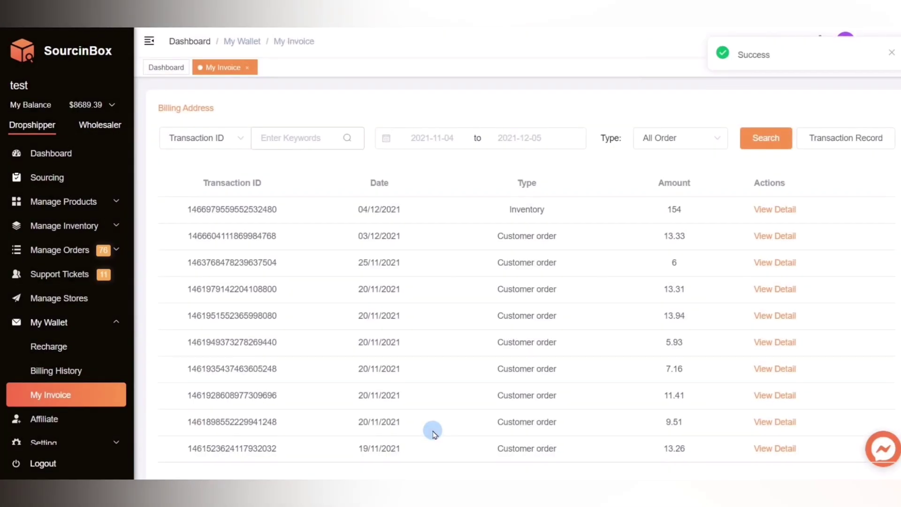
Step: View the first invoice's detail, then close the Invoice Detail tab
{"action": "left_click", "coordinate": [764, 209]}
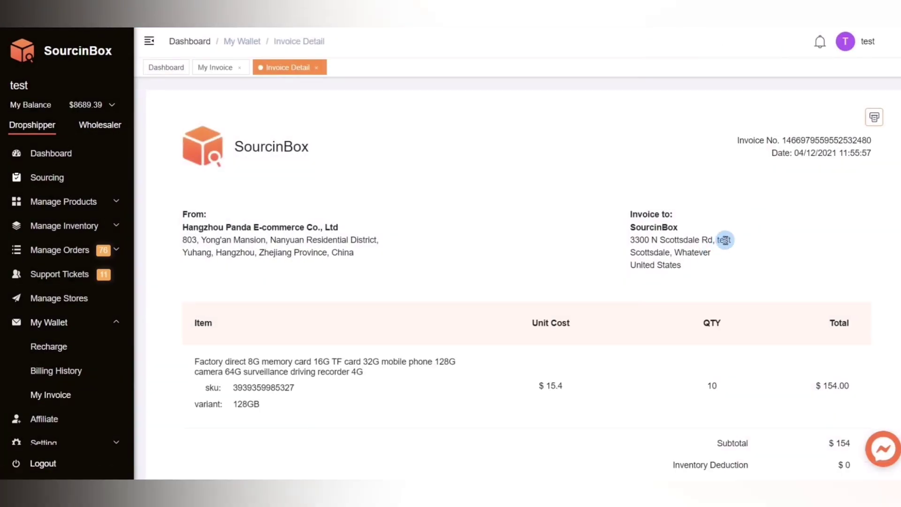
{"action": "left_click_drag", "start_coordinate": [680, 228], "coordinate": [621, 229]}
{"action": "left_click", "coordinate": [316, 68]}
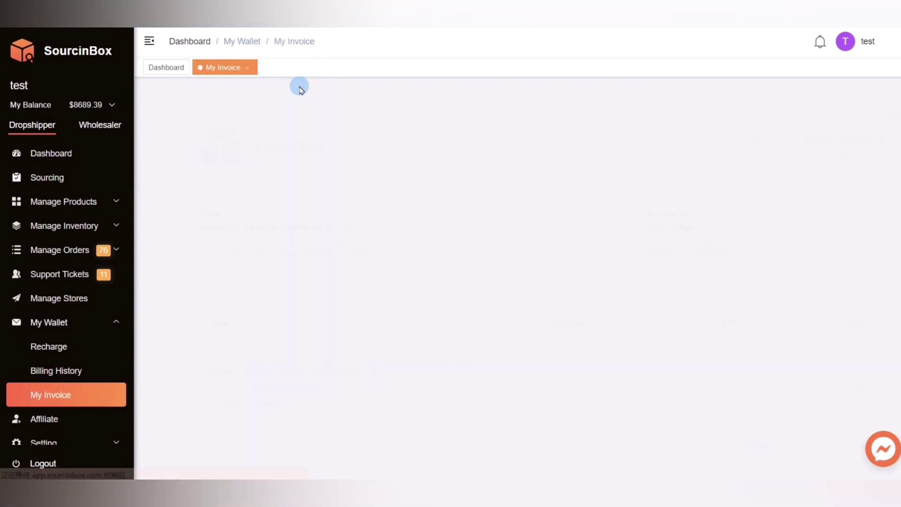
Step: Keep the invoice search type as Transaction ID and go to Billing History
{"action": "left_click", "coordinate": [237, 134]}
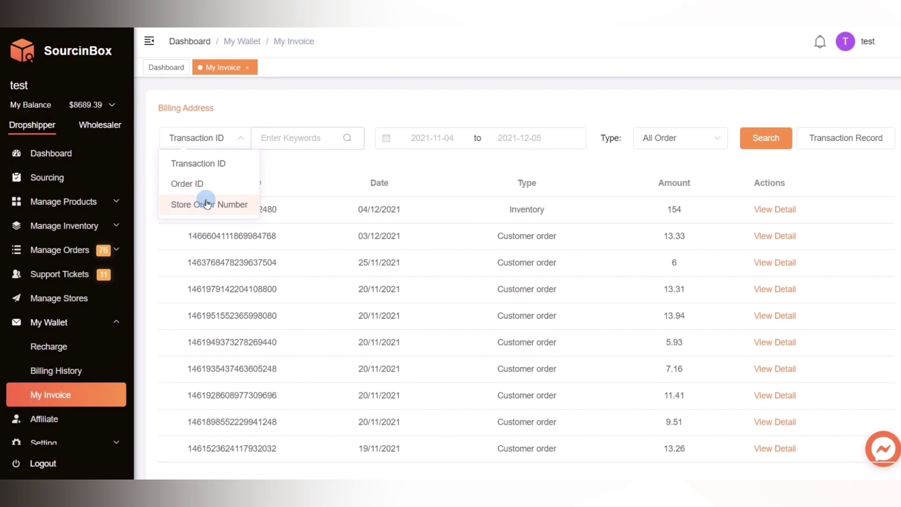
{"action": "left_click", "coordinate": [204, 164]}
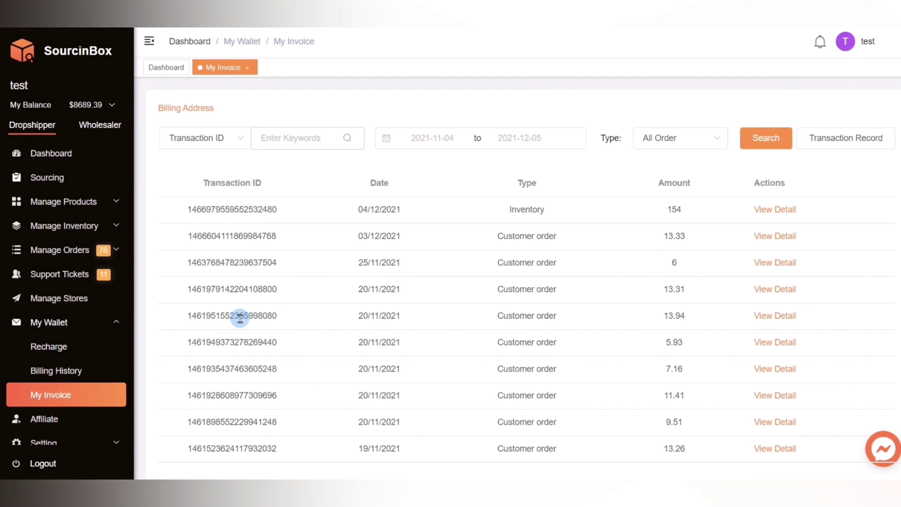
{"action": "left_click", "coordinate": [86, 371]}
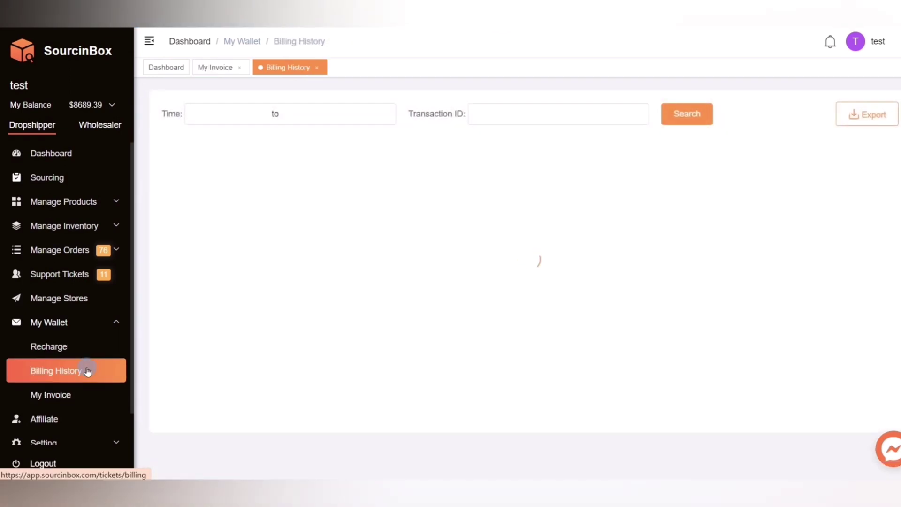
Step: Copy a transaction ID from Billing History and search it in My Invoice, finding no data
{"action": "left_click_drag", "start_coordinate": [254, 223], "coordinate": [229, 218]}
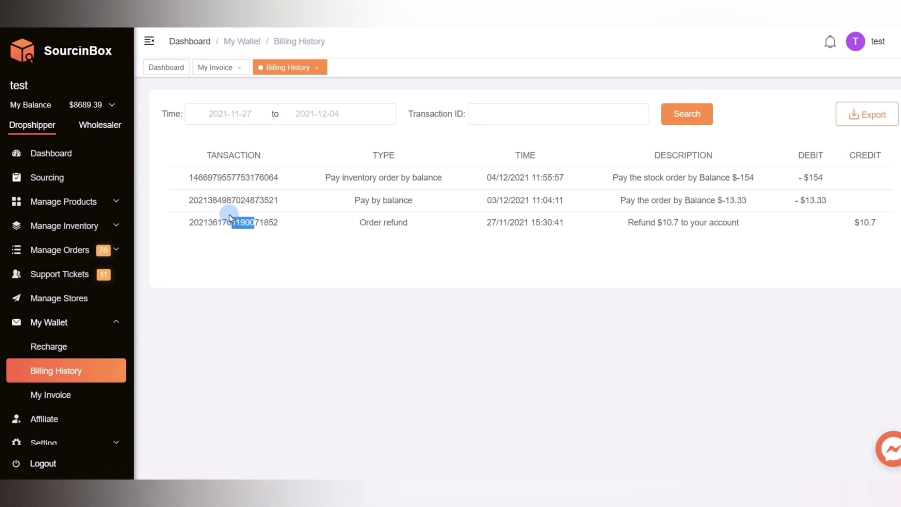
{"action": "left_click_drag", "start_coordinate": [280, 178], "coordinate": [176, 181]}
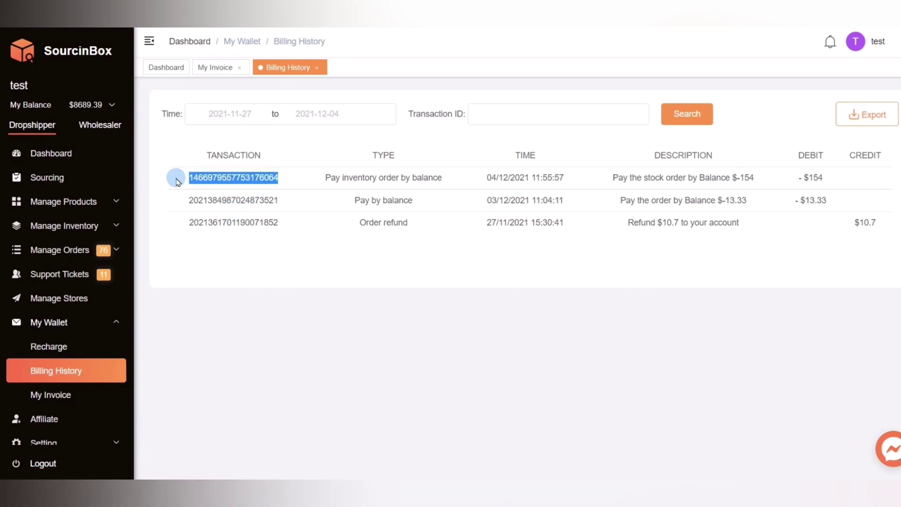
{"action": "left_click", "coordinate": [214, 67]}
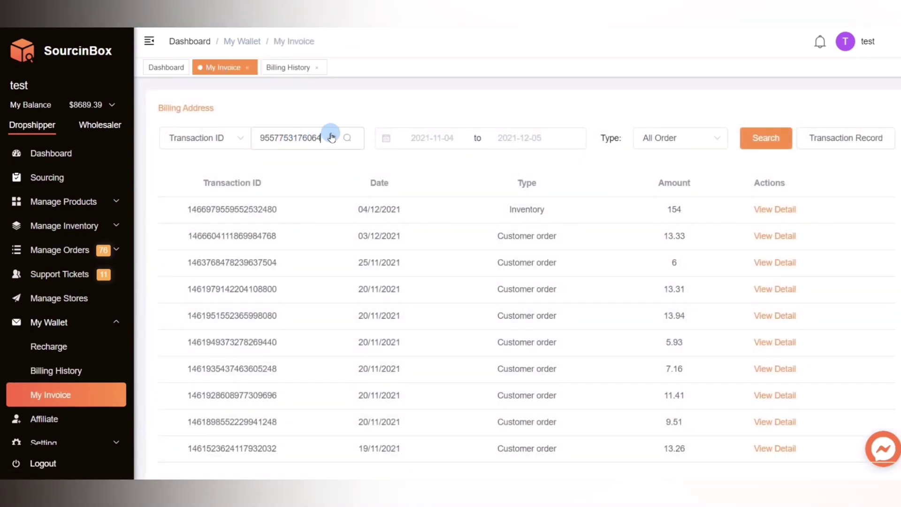
{"action": "left_click", "coordinate": [349, 140]}
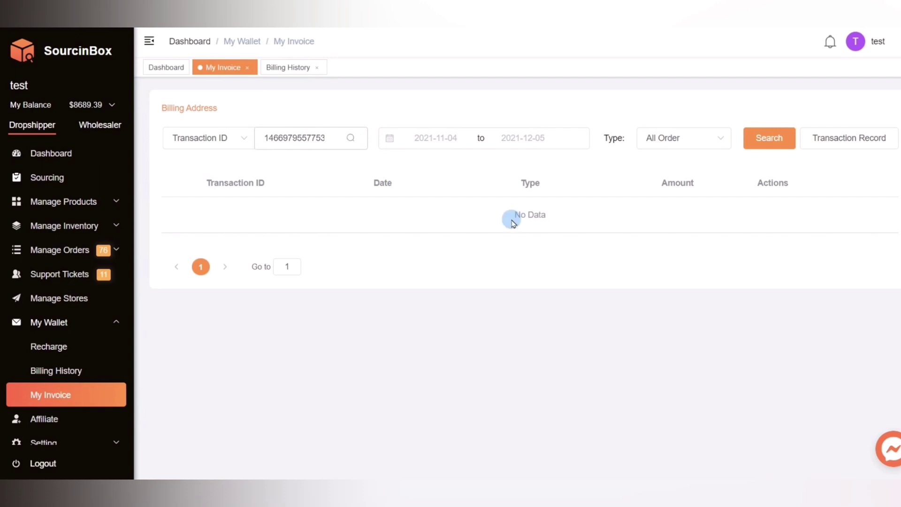
Step: Switch the invoice search type to Order ID, clear the field, and expand Manage Orders
{"action": "left_click", "coordinate": [242, 141]}
{"action": "left_click", "coordinate": [223, 183]}
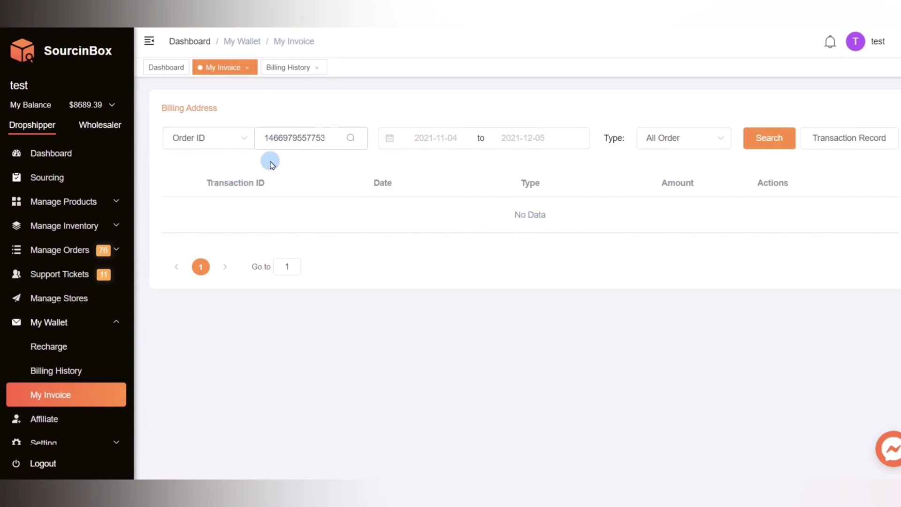
{"action": "double_click", "coordinate": [316, 138]}
{"action": "key", "text": "BackSpace"}
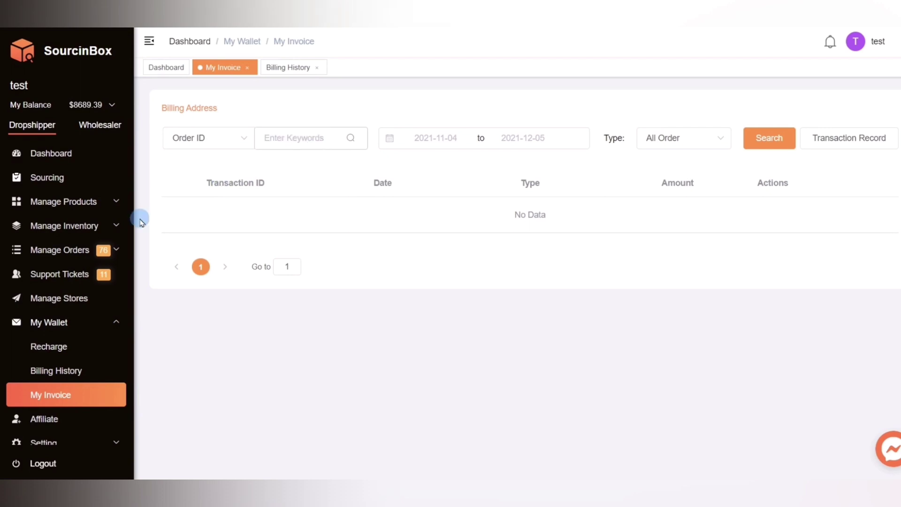
{"action": "left_click", "coordinate": [83, 252]}
Step: Search invoices for the first In Processing order number, finding one 13.33 order dated 03/12/2021
{"action": "left_click", "coordinate": [88, 275]}
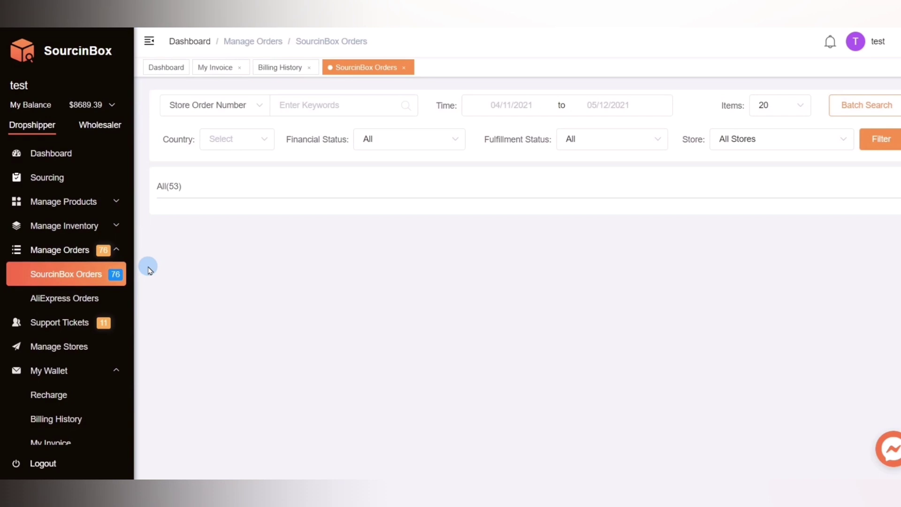
{"action": "left_click", "coordinate": [310, 186]}
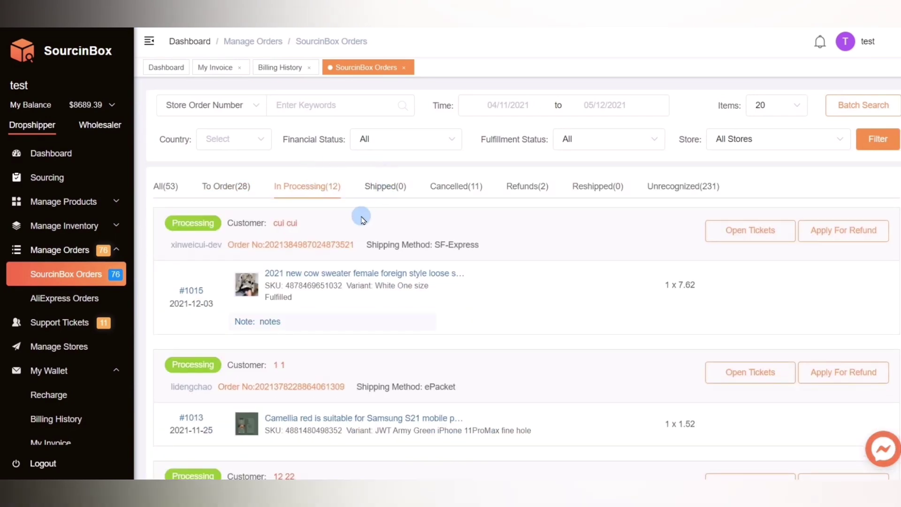
{"action": "left_click_drag", "start_coordinate": [265, 246], "coordinate": [359, 254]}
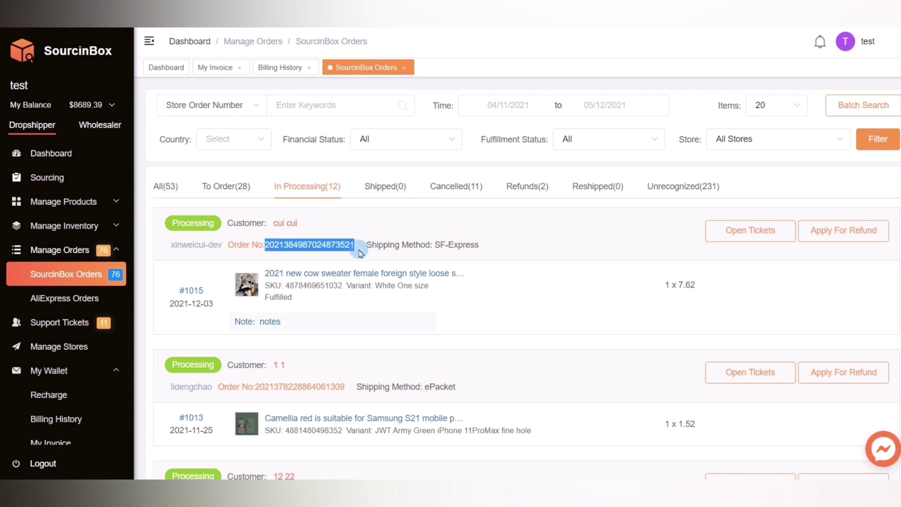
{"action": "left_click", "coordinate": [215, 67]}
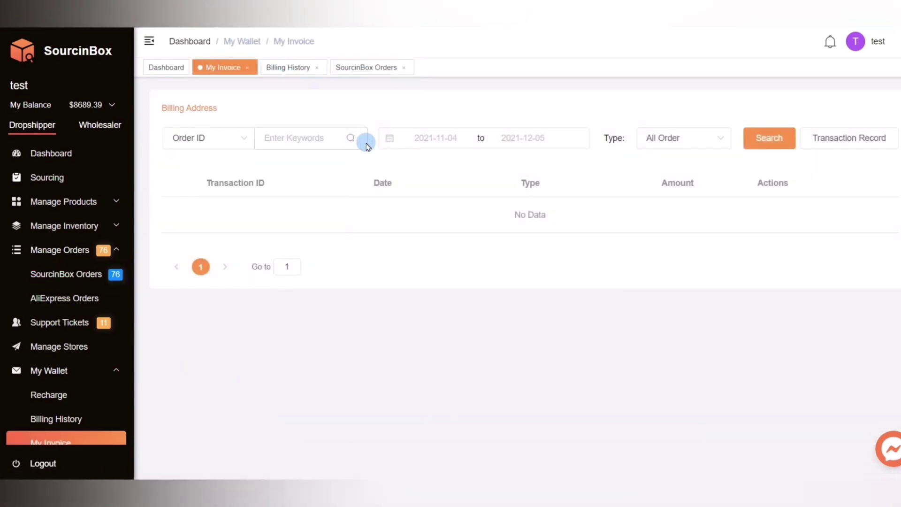
{"action": "left_click", "coordinate": [328, 139]}
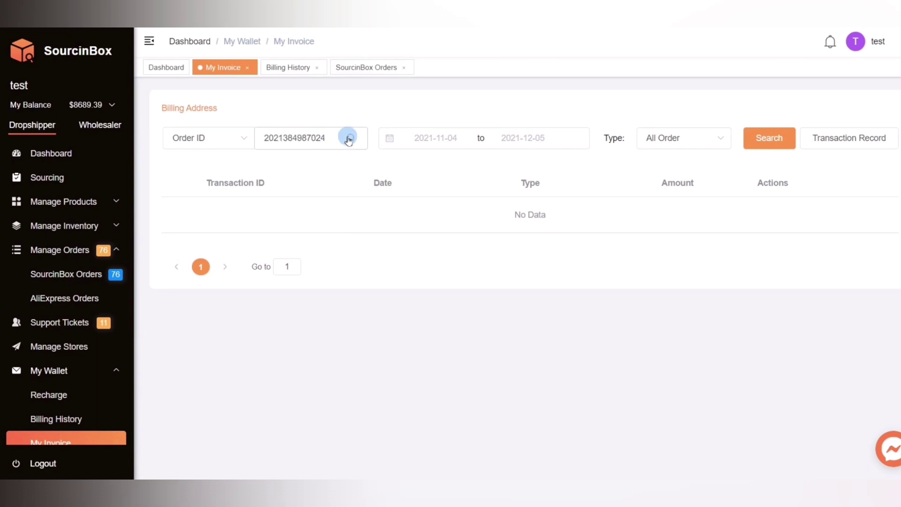
{"action": "left_click", "coordinate": [348, 139]}
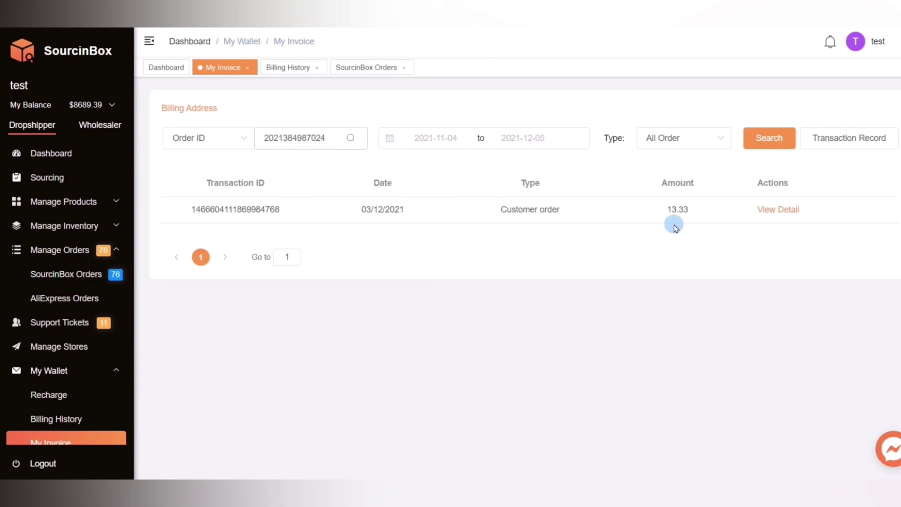
Step: Set the invoice search type to Store Order Number and copy #1013 from SourcinBox Orders
{"action": "left_click", "coordinate": [194, 138]}
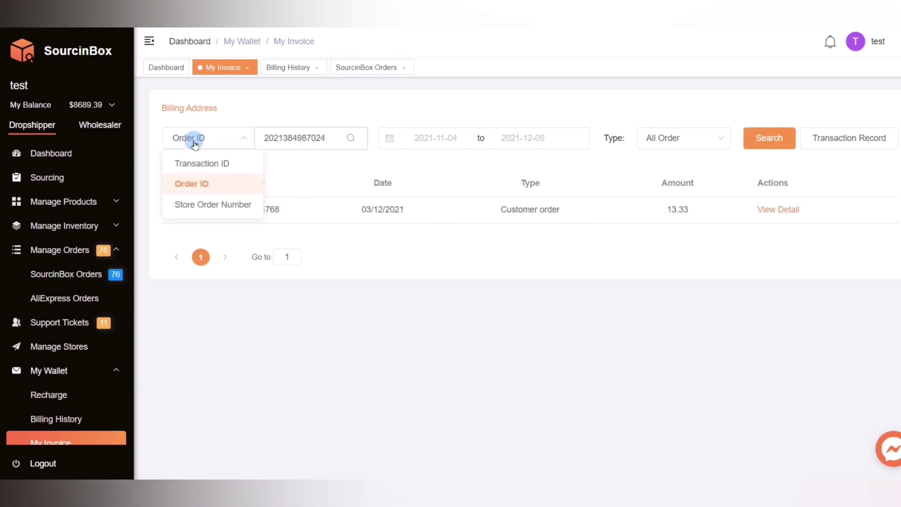
{"action": "left_click", "coordinate": [195, 205]}
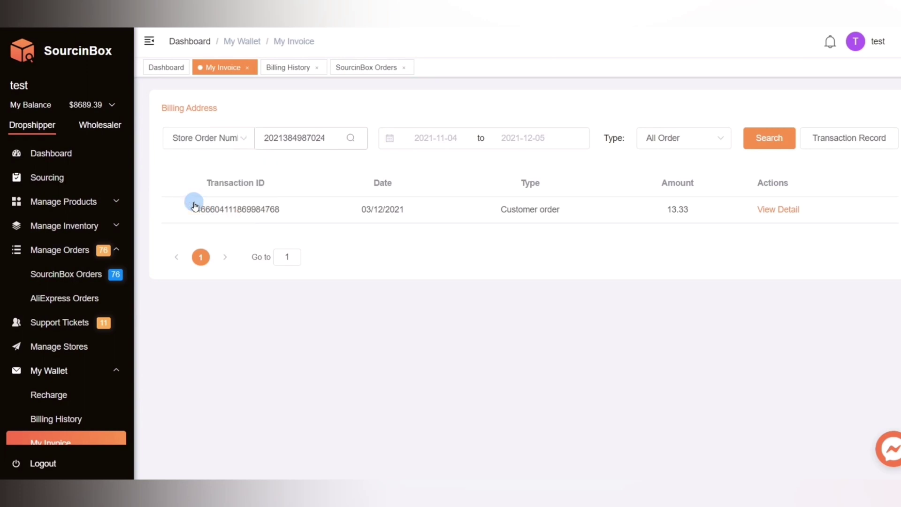
{"action": "left_click", "coordinate": [357, 68]}
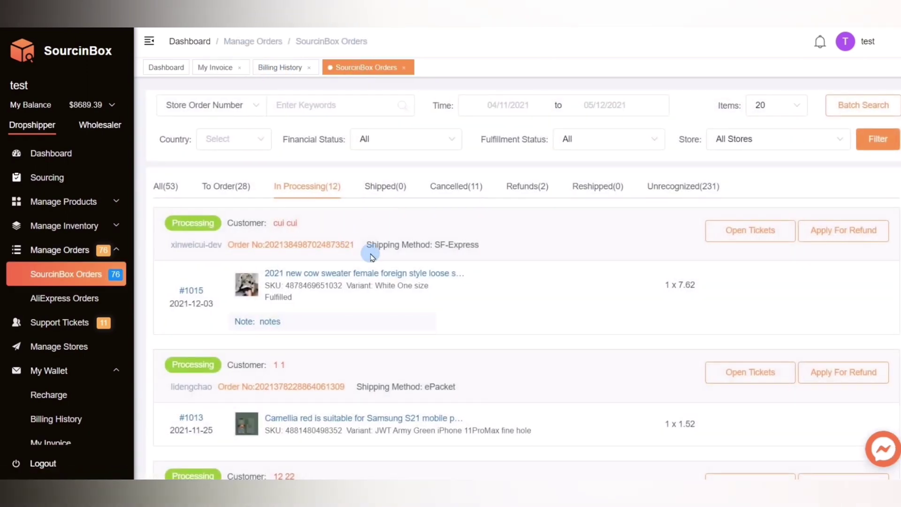
{"action": "scroll", "coordinate": [371, 254], "scroll_direction": "down", "scroll_amount": 1}
{"action": "left_click_drag", "start_coordinate": [210, 359], "coordinate": [170, 359]}
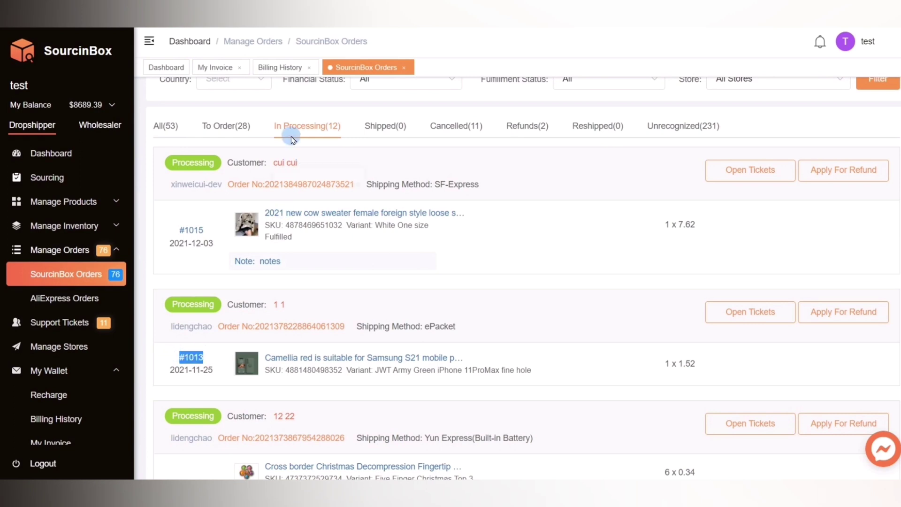
Step: Replace the old search term with #1013 and search, finding one order of 6
{"action": "left_click", "coordinate": [224, 68]}
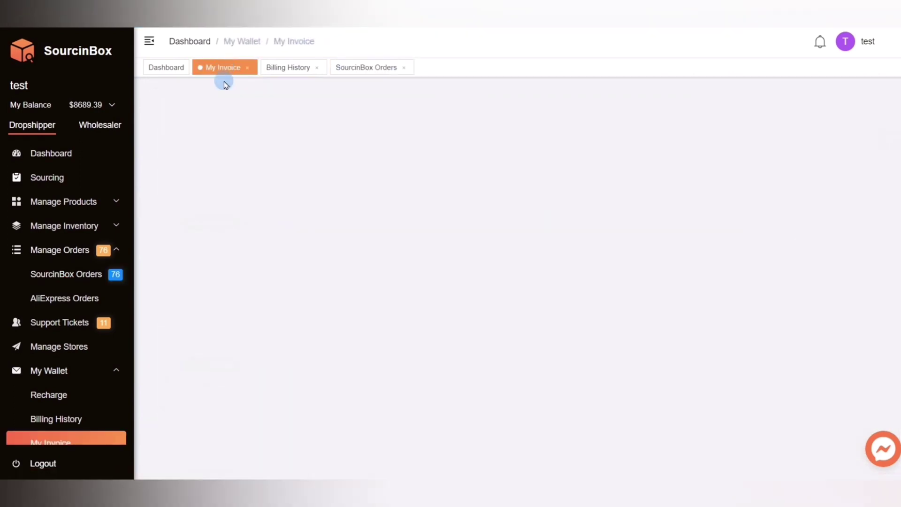
{"action": "double_click", "coordinate": [312, 137]}
{"action": "key", "text": "BackSpace"}
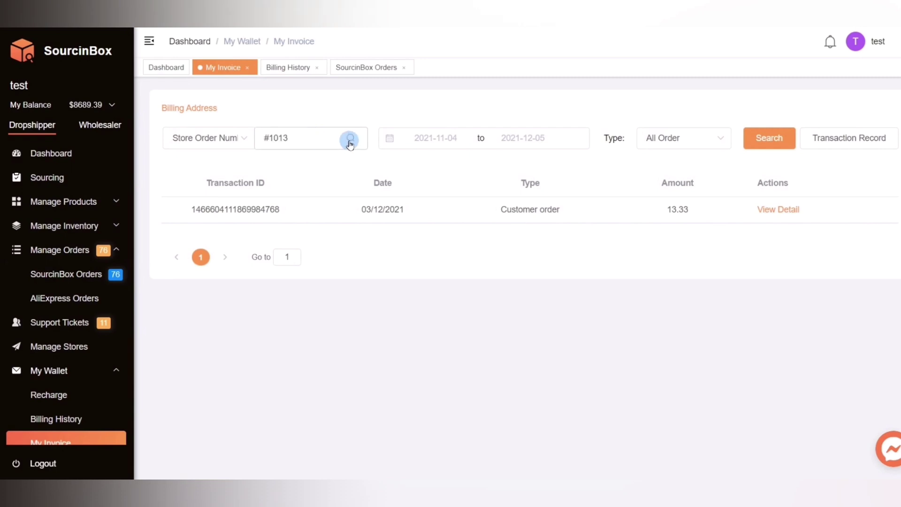
{"action": "left_click", "coordinate": [350, 140]}
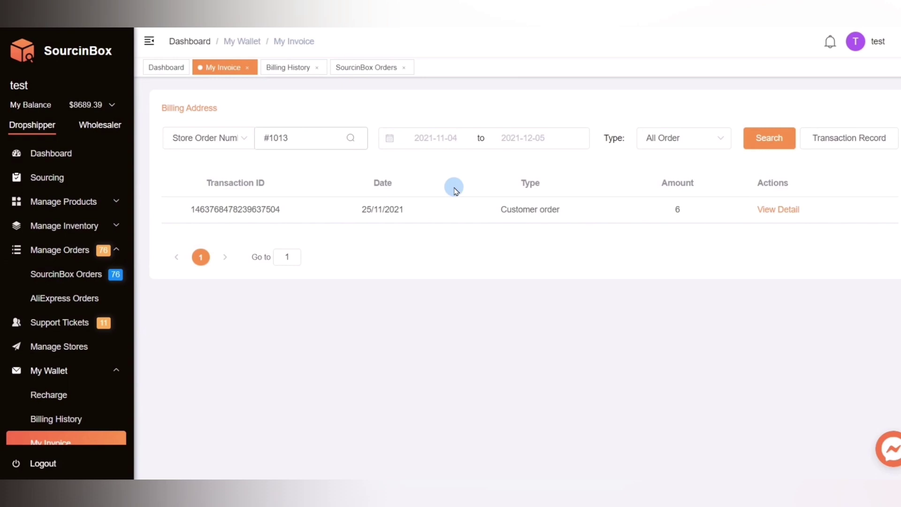
Step: Preview the #1013 invoice in the Save as PDF dialog, then close it and return to My Invoice
{"action": "left_click", "coordinate": [762, 212]}
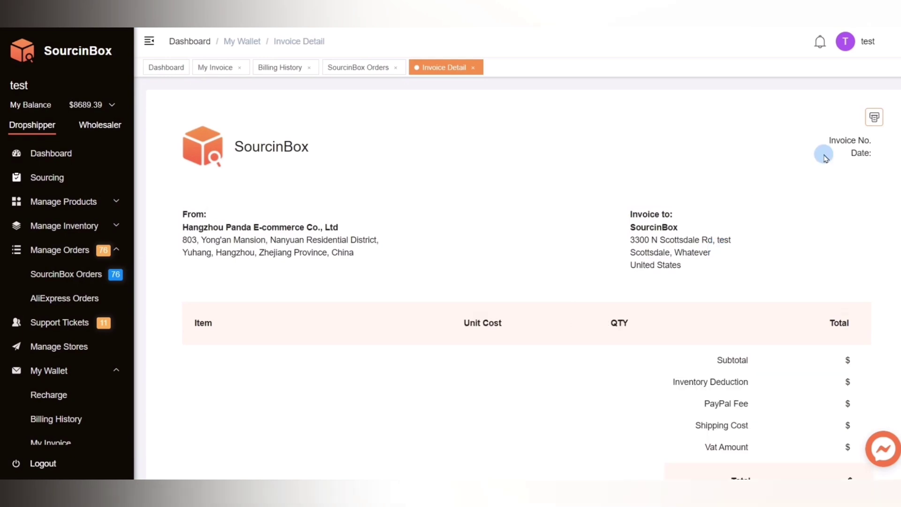
{"action": "left_click", "coordinate": [873, 118]}
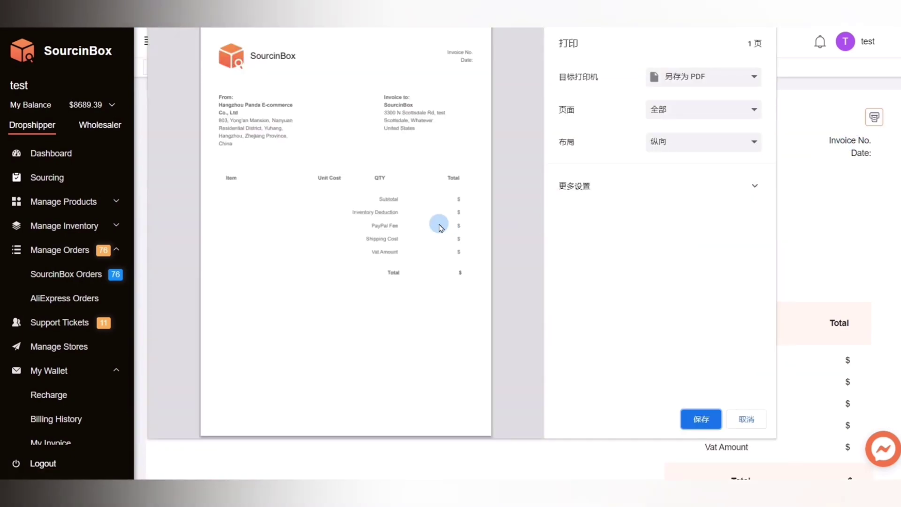
{"action": "left_click", "coordinate": [752, 421]}
{"action": "left_click", "coordinate": [220, 68]}
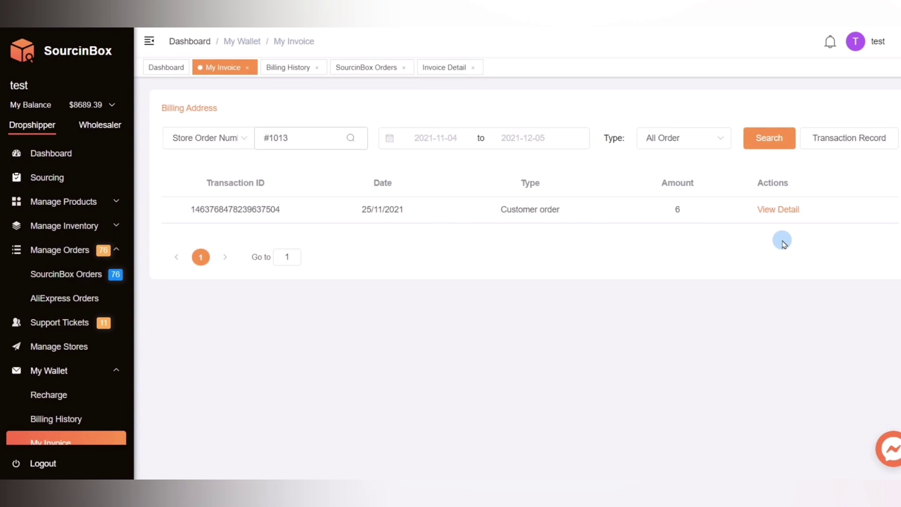
Step: In Transaction Record, create a report for Dec 1, 2021 to Jan 31, 2022
{"action": "left_click", "coordinate": [862, 144]}
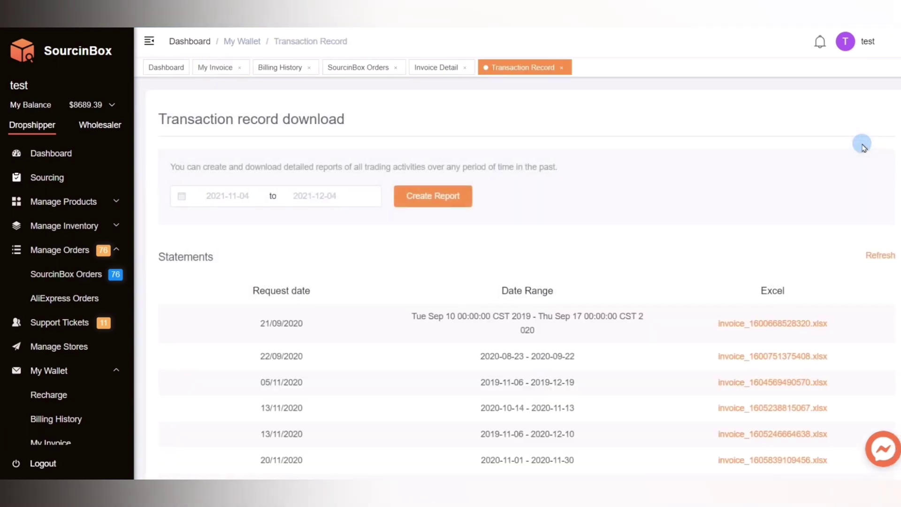
{"action": "left_click", "coordinate": [305, 199]}
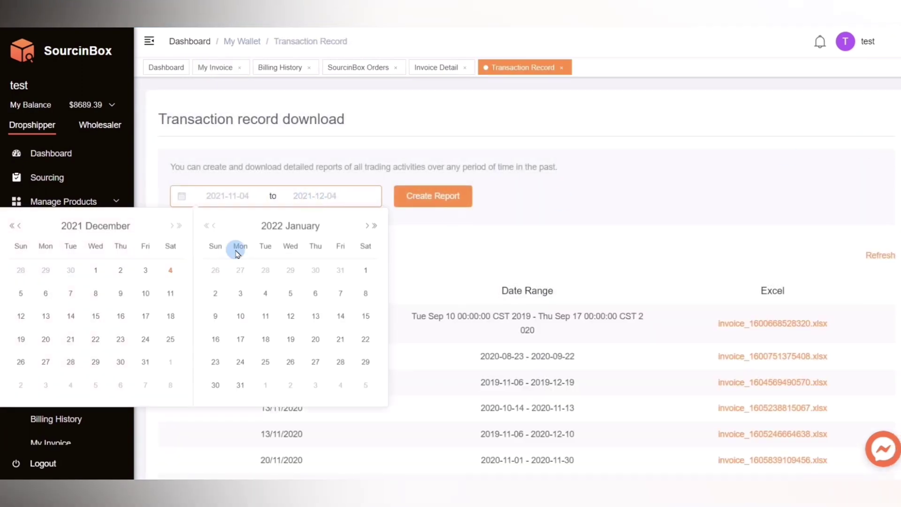
{"action": "left_click", "coordinate": [98, 273]}
{"action": "left_click", "coordinate": [240, 385]}
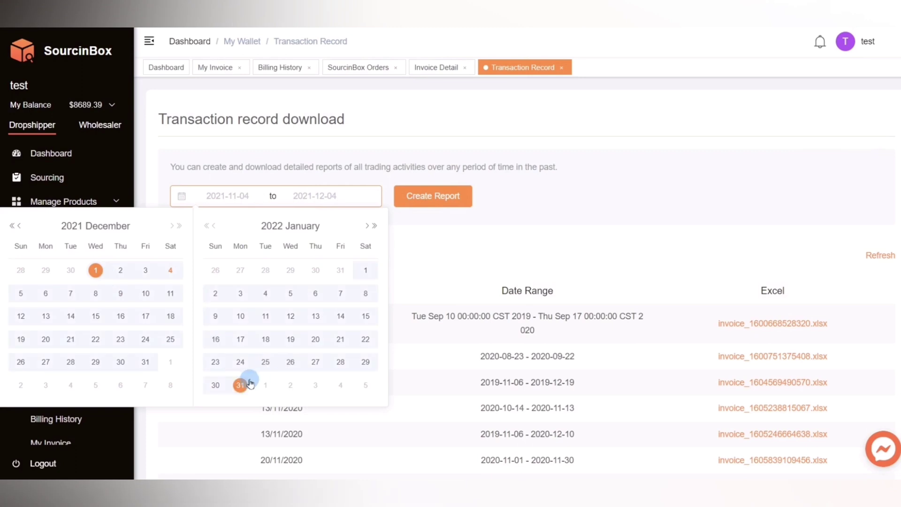
{"action": "left_click", "coordinate": [452, 202]}
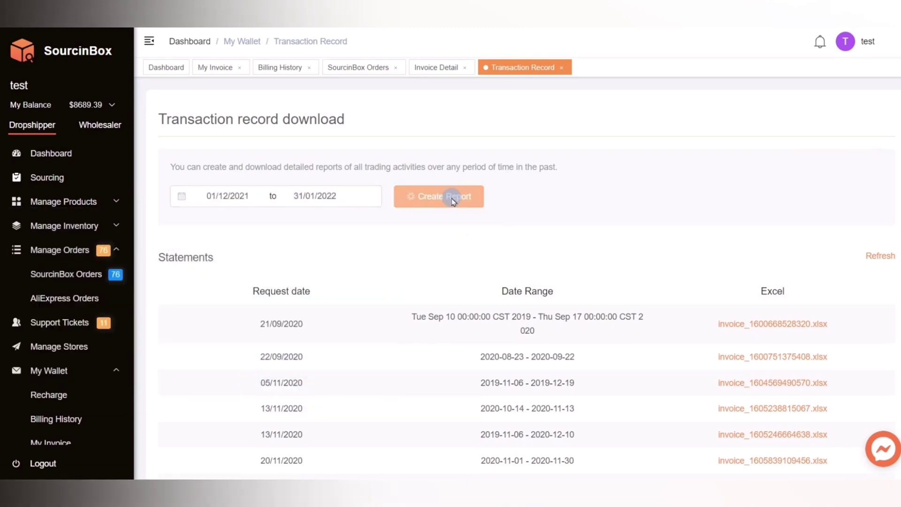